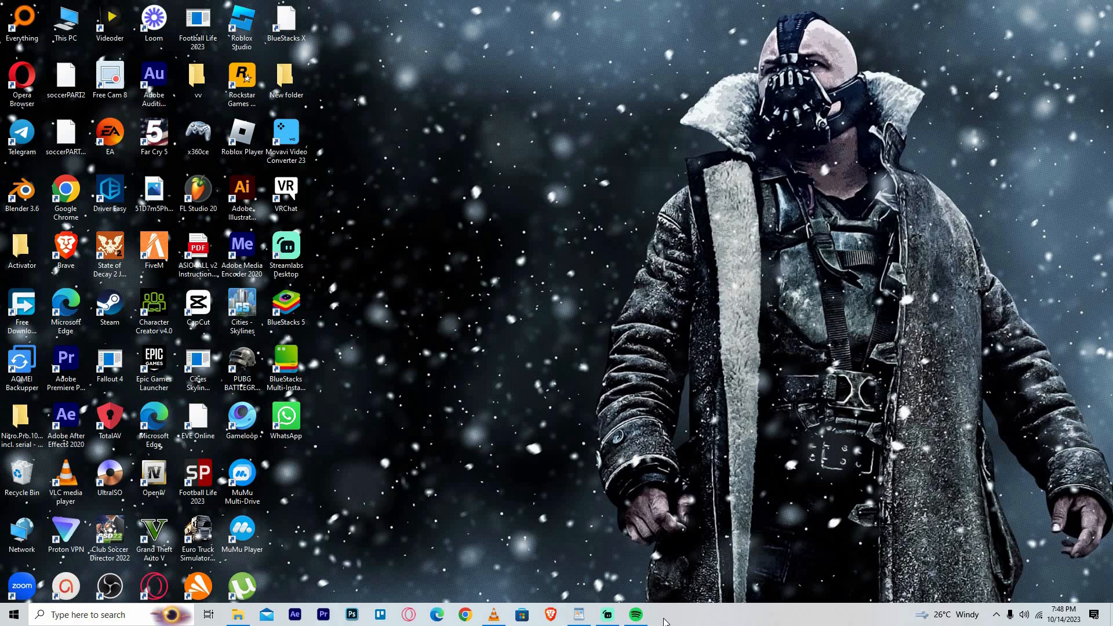
# Step: Bring up Spotify, pause Blinding Lights, then resume its playback
pyautogui.click(635, 615)
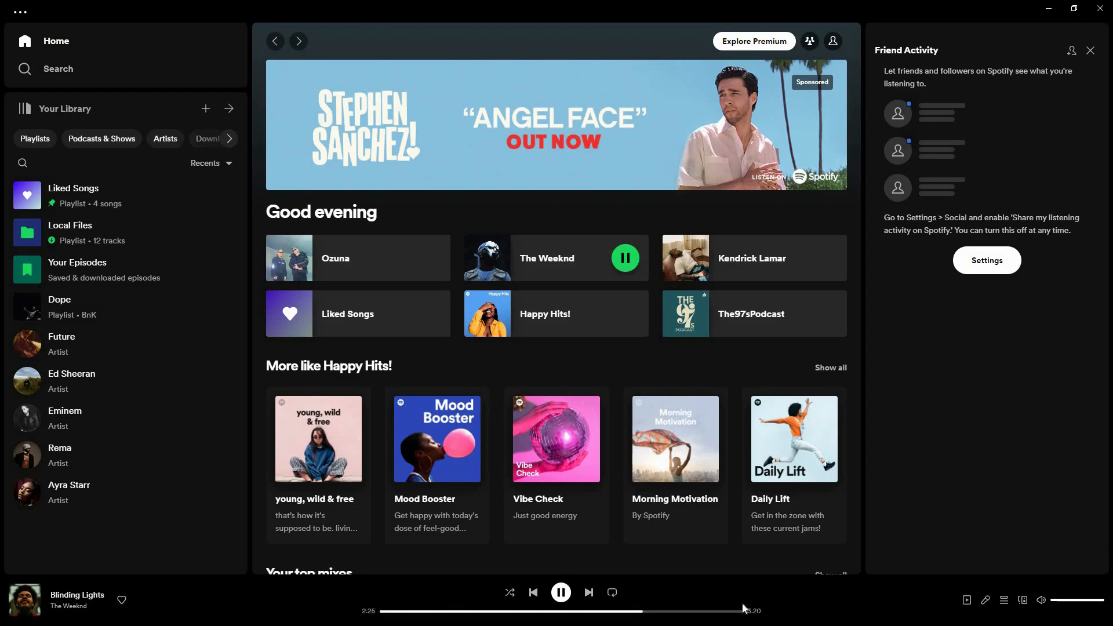
pyautogui.click(561, 592)
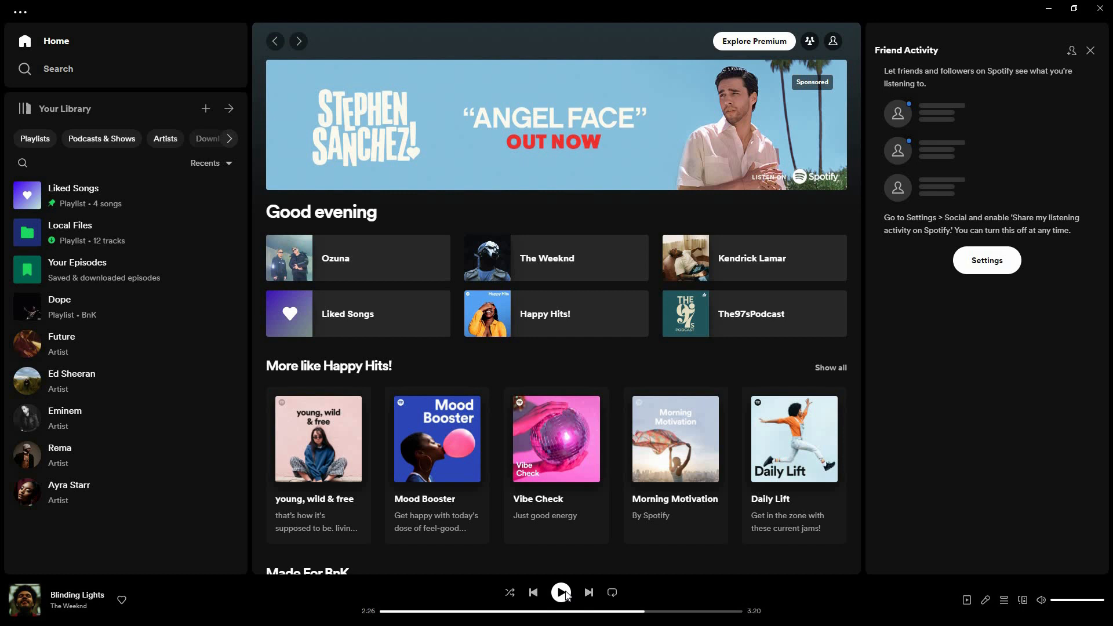
pyautogui.click(561, 593)
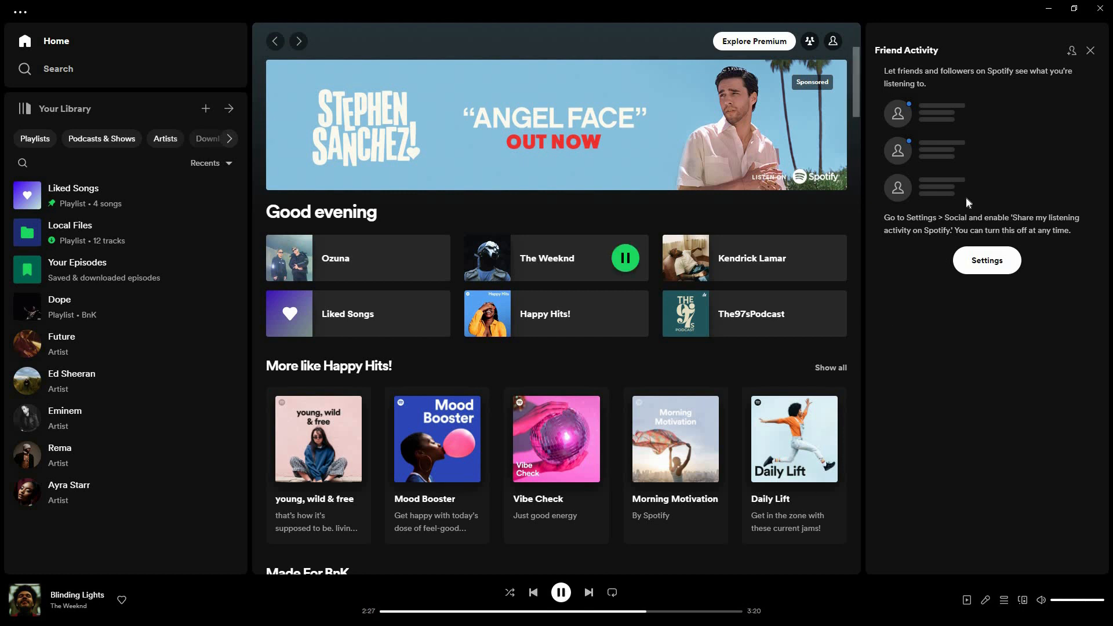
# Step: Minimise Spotify and bring the Streamlabs Desktop window back up
pyautogui.click(1049, 7)
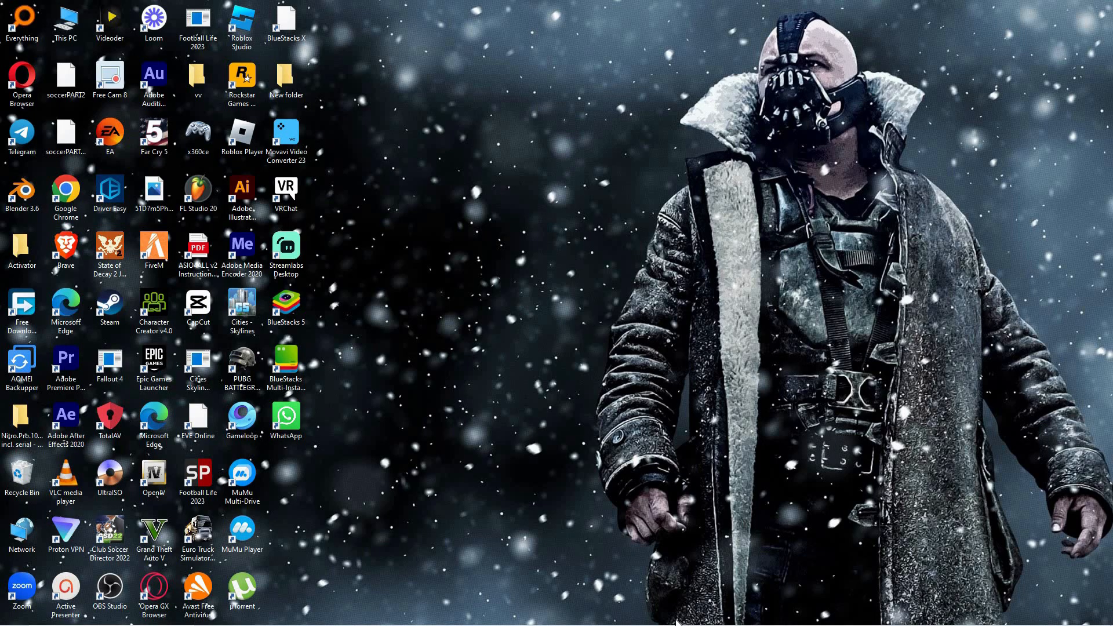
pyautogui.click(609, 615)
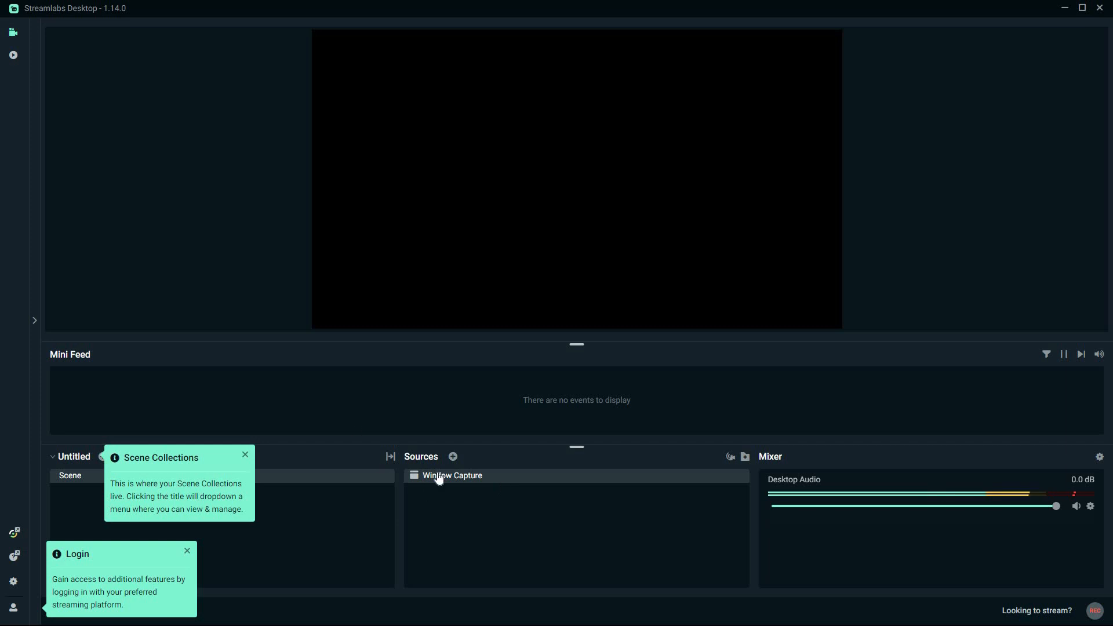
# Step: Add a new Window Capture source to the scene's source list
pyautogui.click(452, 456)
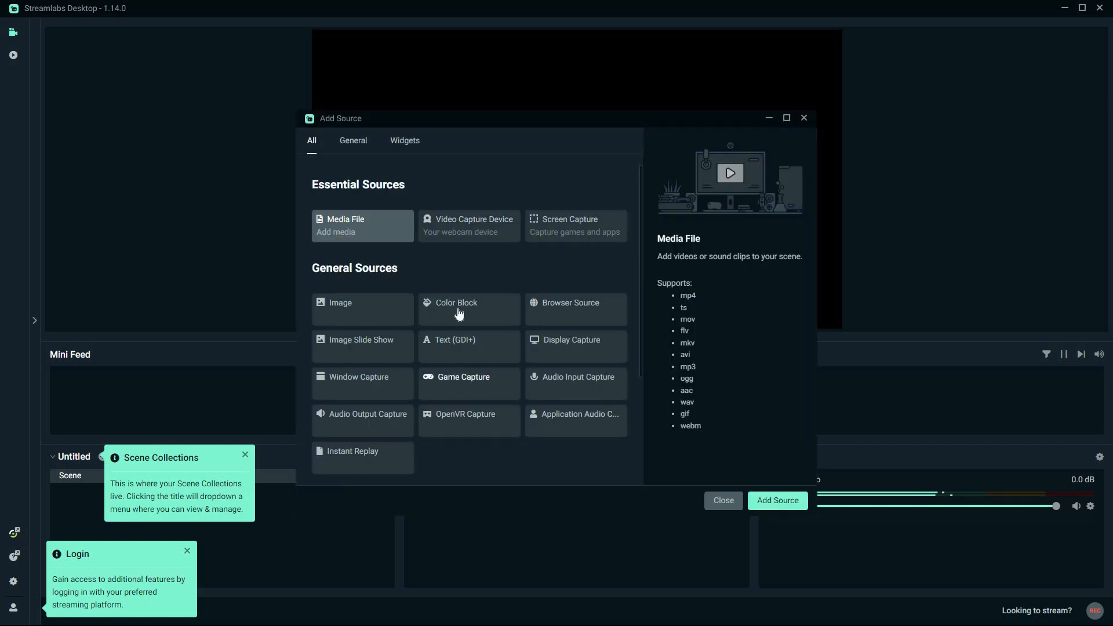
pyautogui.click(358, 376)
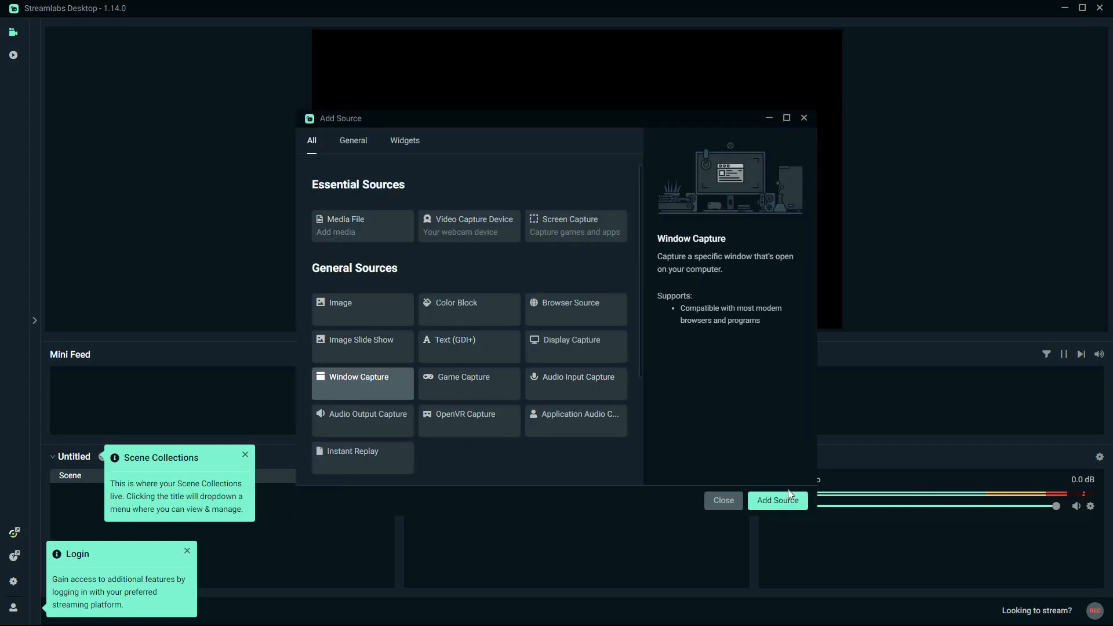
pyautogui.click(777, 500)
pyautogui.click(694, 389)
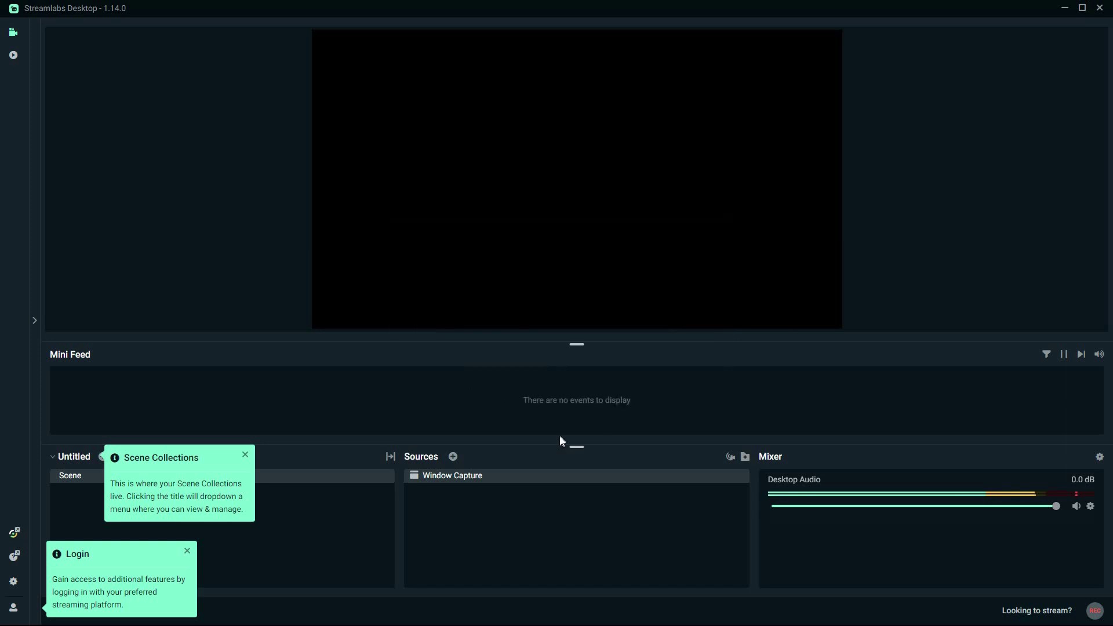
# Step: Set the Window Capture source to the [Spotify.exe] window playing Blinding Lights
pyautogui.doubleClick(484, 476)
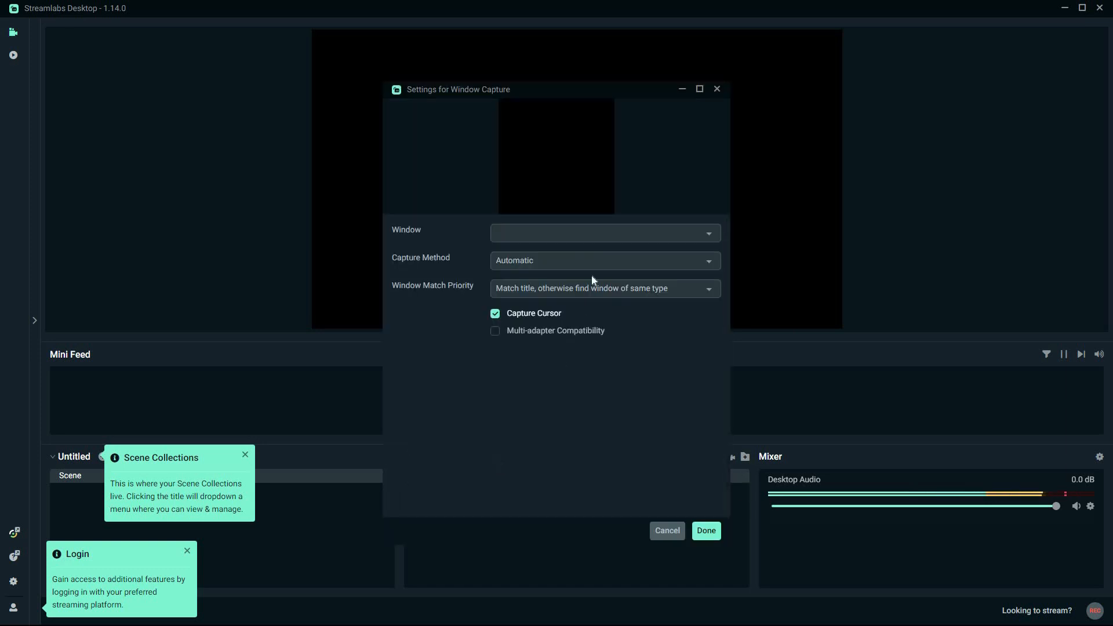
pyautogui.click(606, 233)
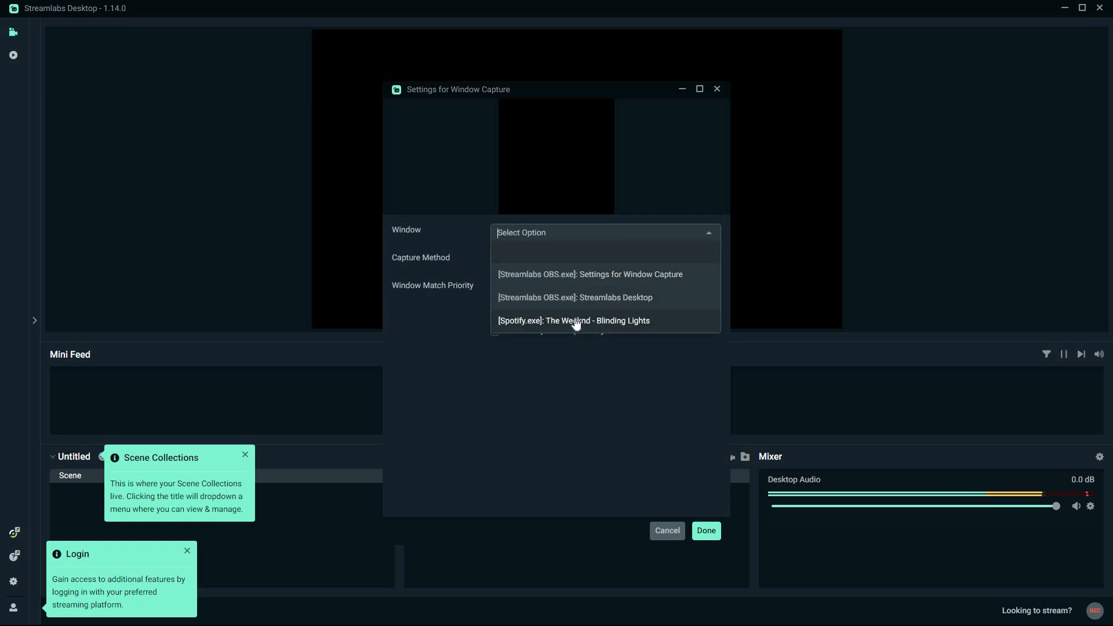
pyautogui.click(581, 322)
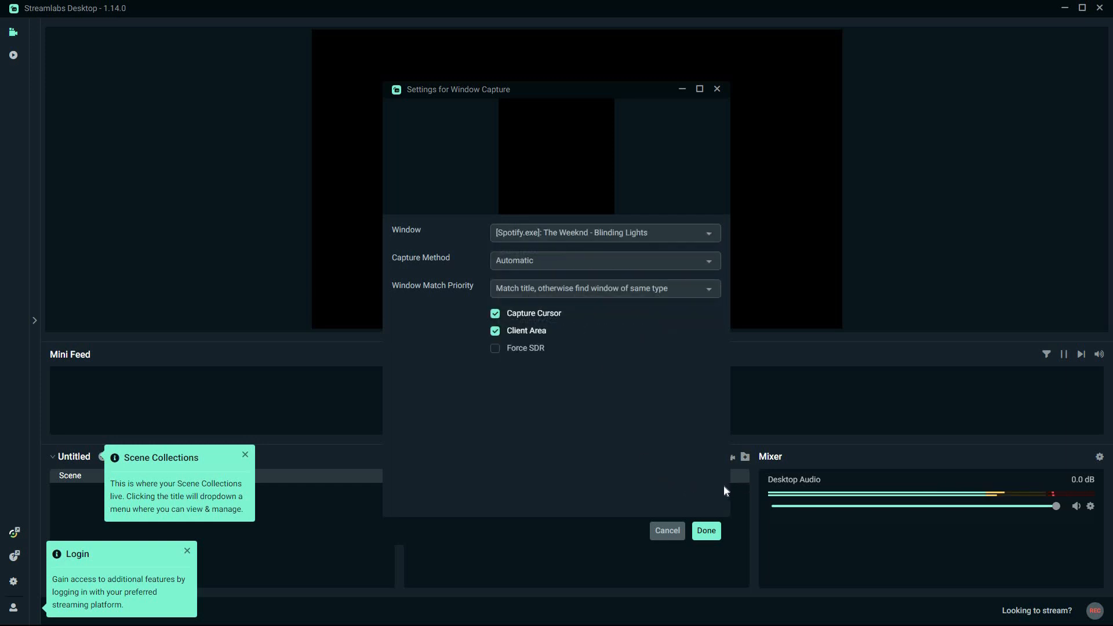
pyautogui.click(706, 530)
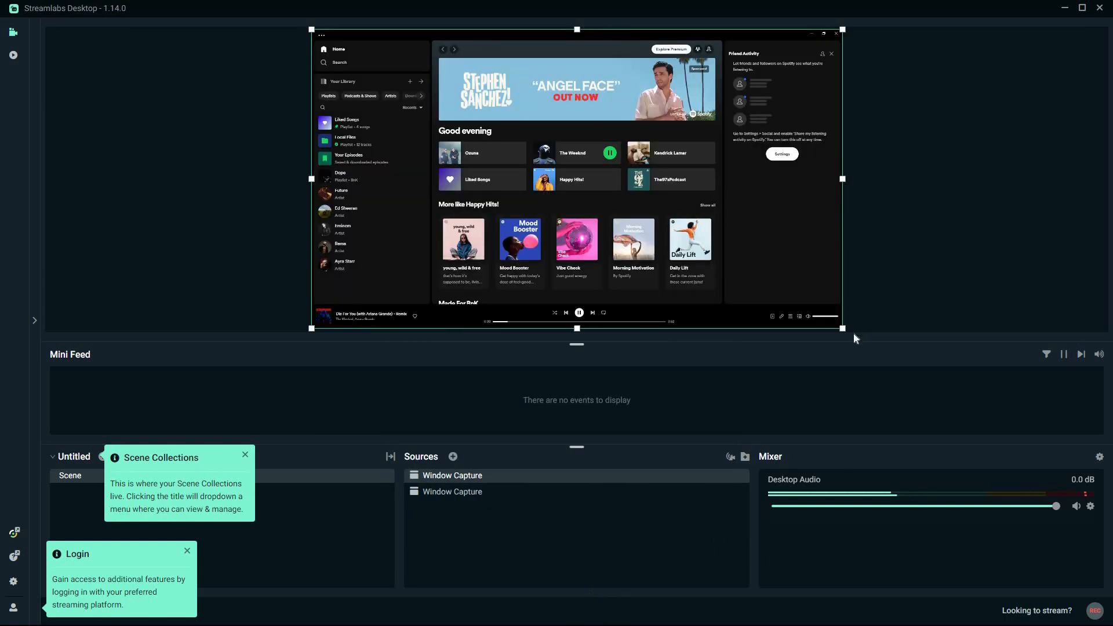
# Step: Lower Desktop Audio to -1.1 dB, toggle mute on and off, and shrink the Spotify capture
pyautogui.moveTo(1055, 507); pyautogui.dragTo(1048, 506)
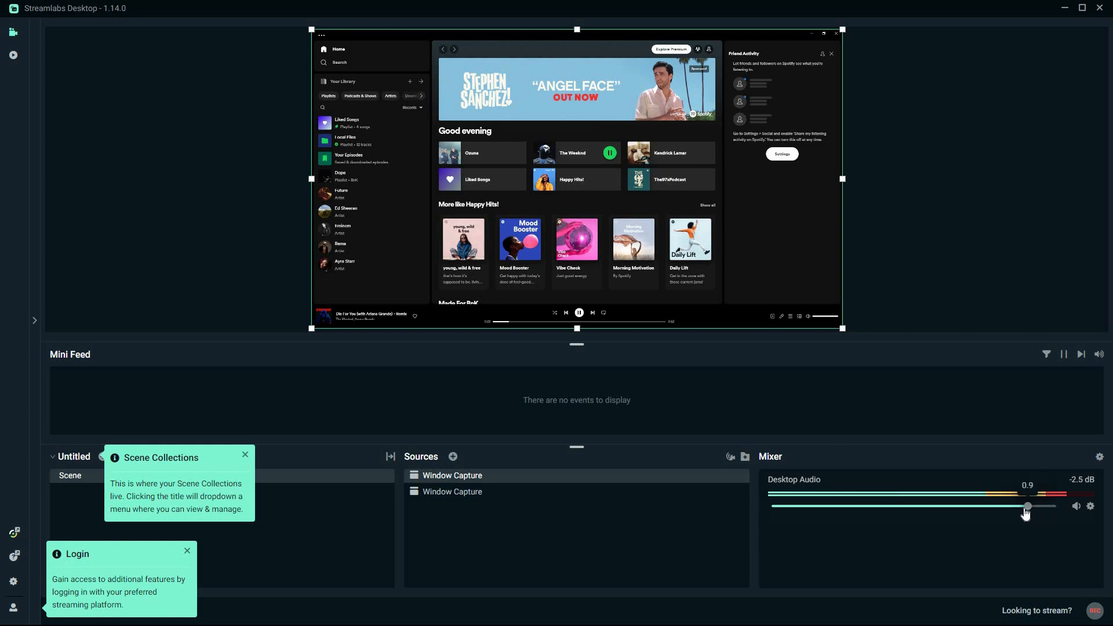
pyautogui.click(1076, 506)
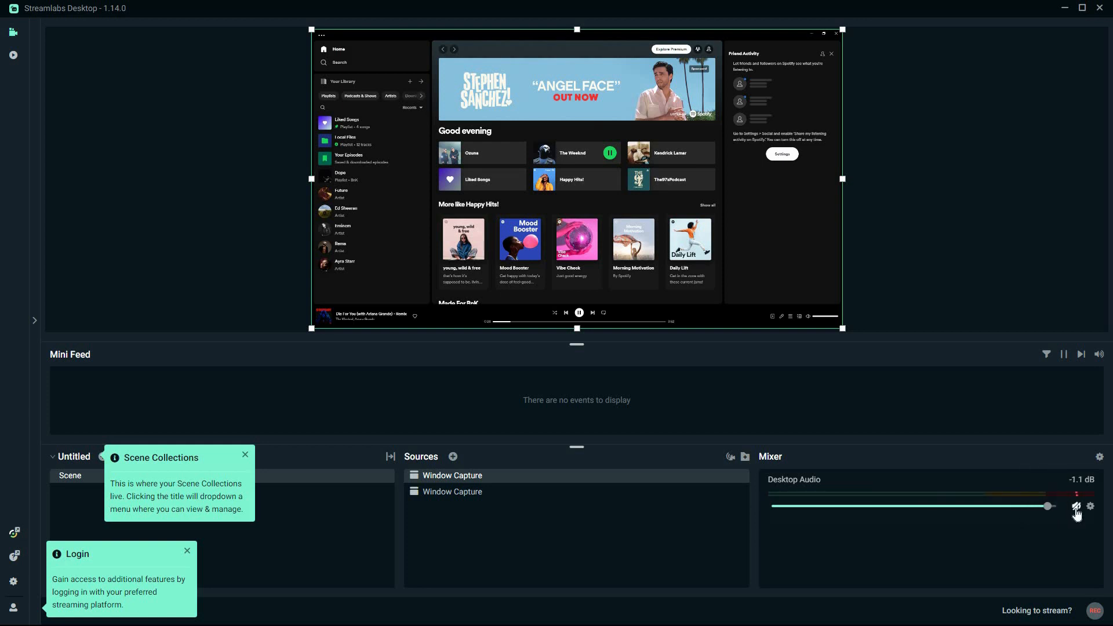
pyautogui.click(1076, 507)
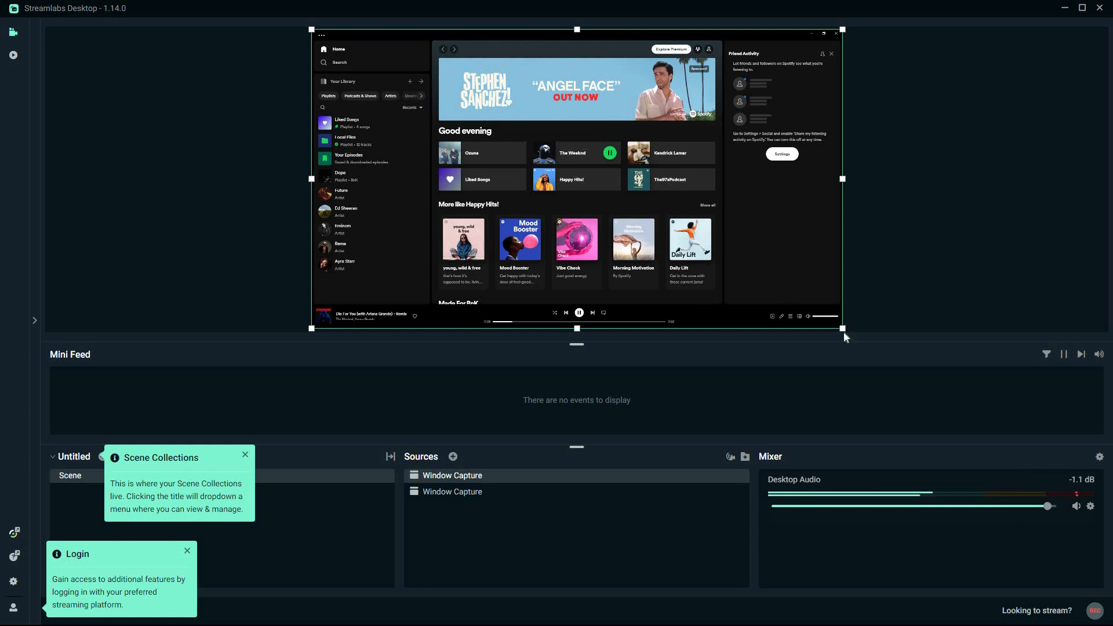
pyautogui.moveTo(841, 329)
pyautogui.mouseDown()
pyautogui.moveTo(770, 280)
pyautogui.moveTo(842, 329)
pyautogui.mouseUp()
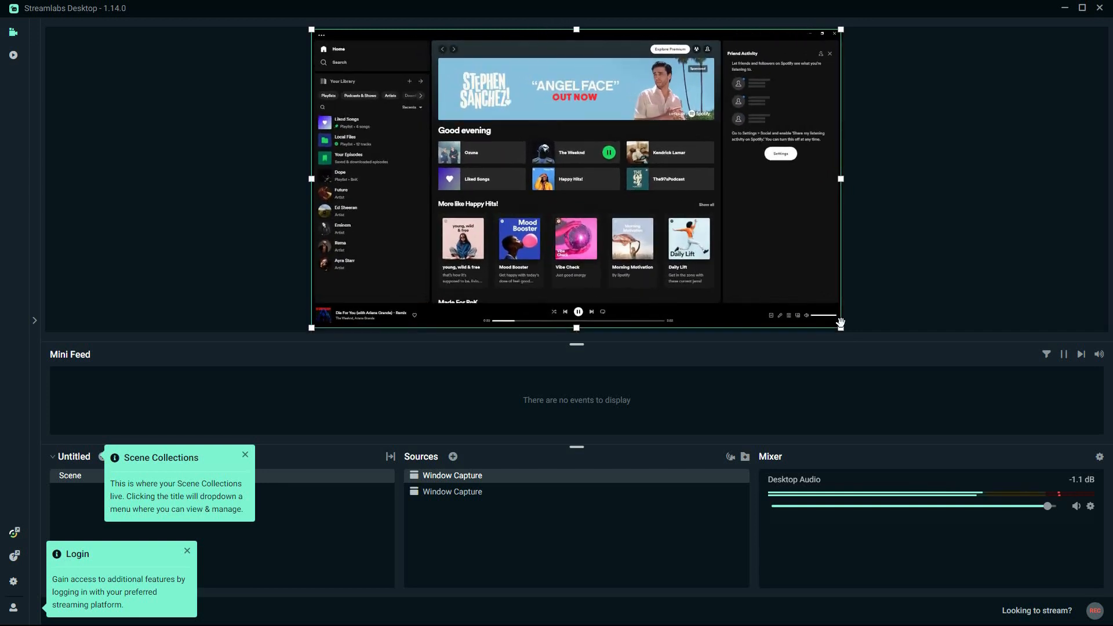